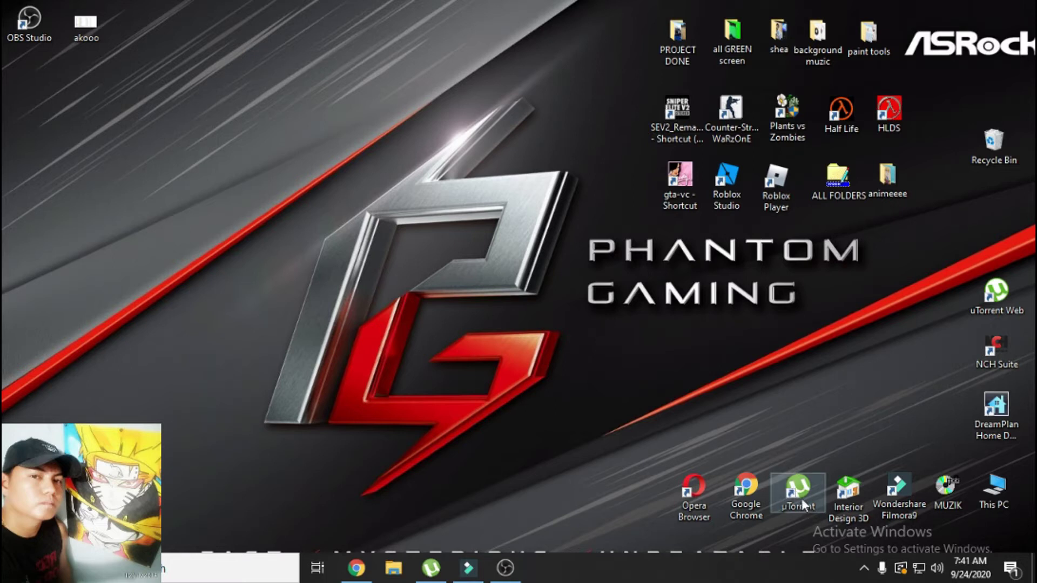
# - Bring up the µTorrent window to view its torrent list and minimize it again
pyautogui.click(430, 568)
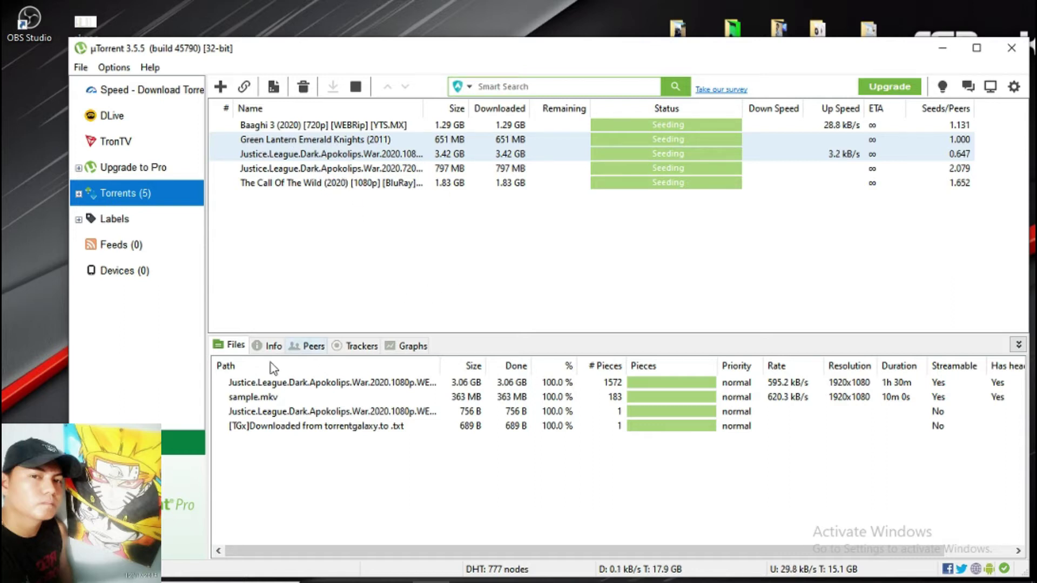
pyautogui.click(943, 53)
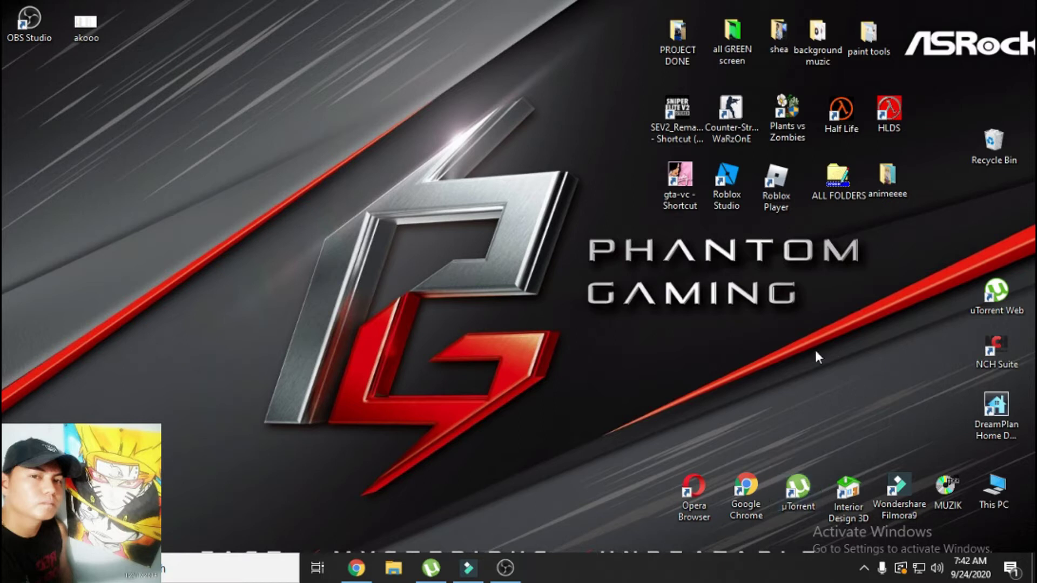
# - Switch to Chrome and open The Pirate Bay's search page for "the call of the wild" in a new tab
pyautogui.click(356, 567)
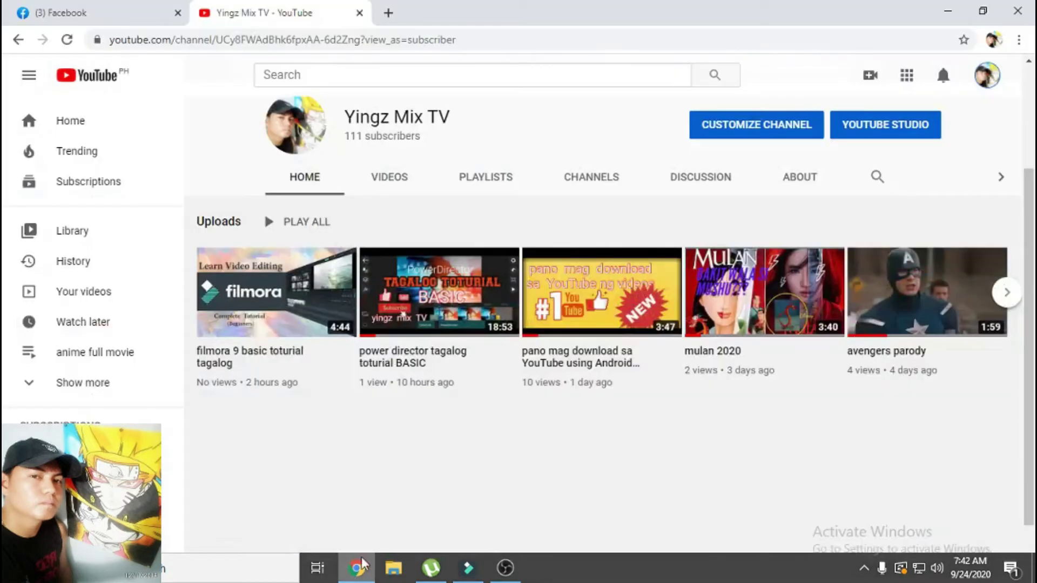
pyautogui.click(389, 13)
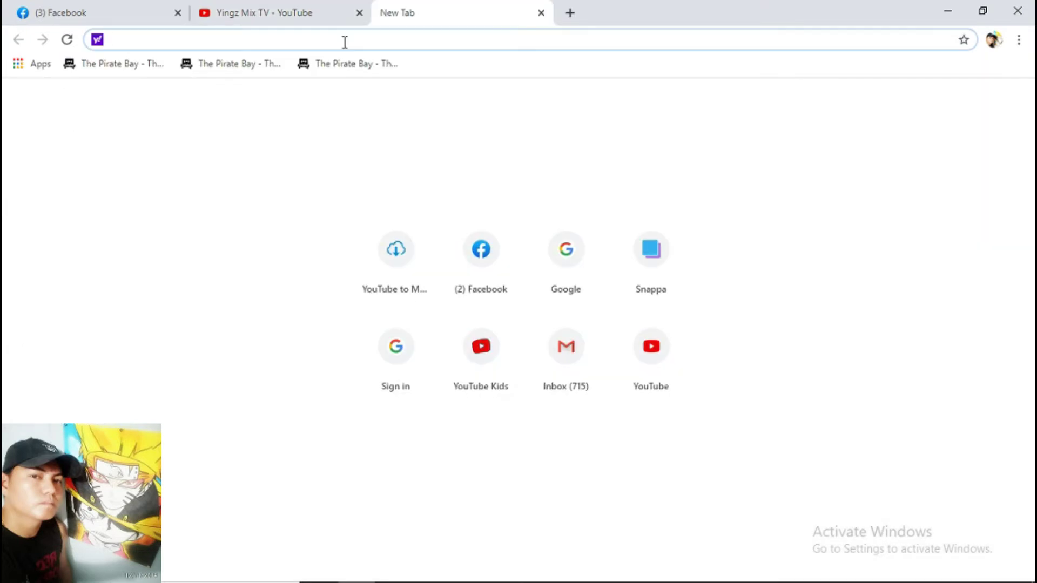
pyautogui.write('the')
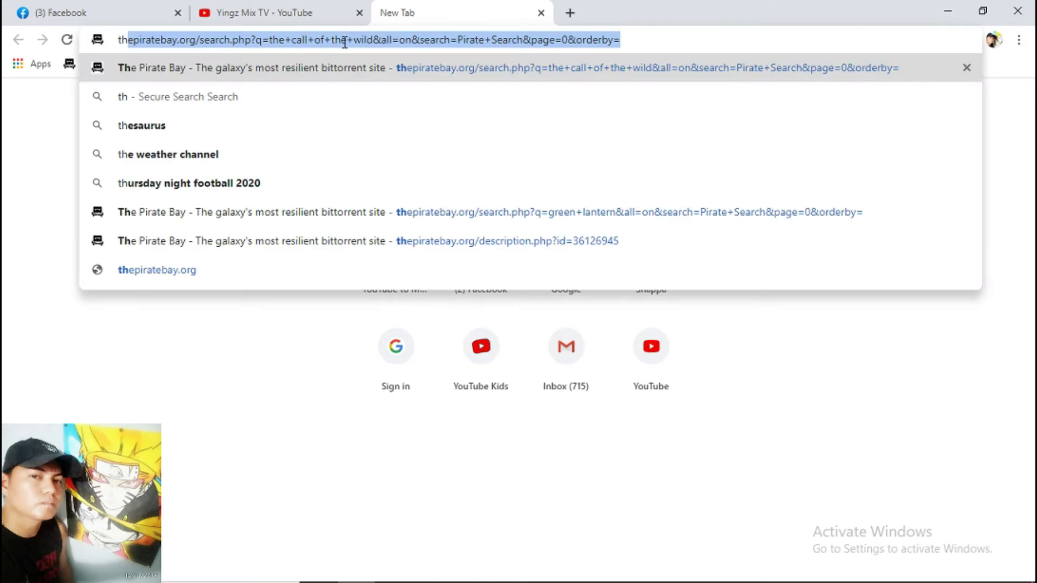
pyautogui.click(301, 69)
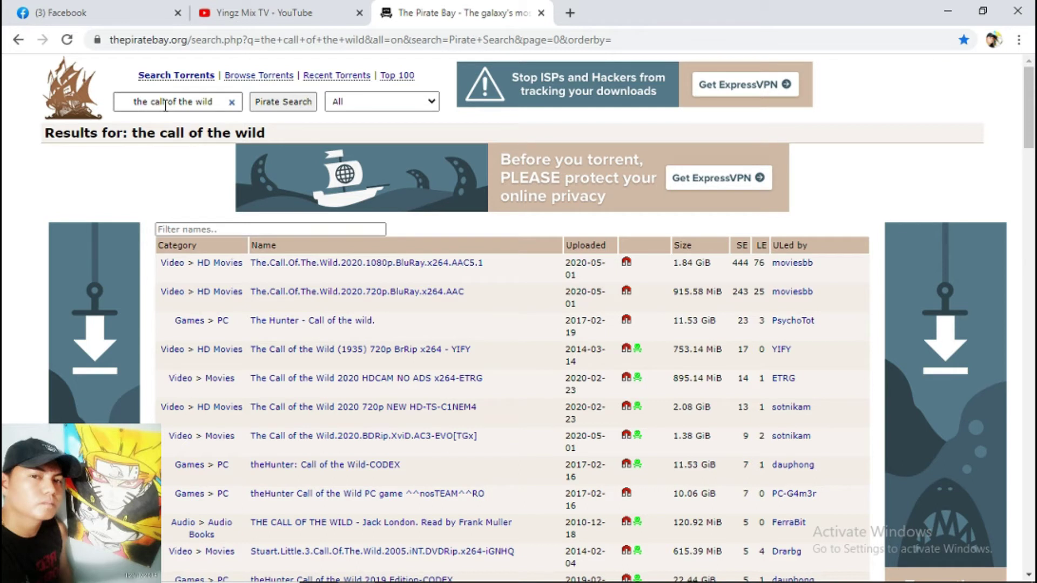
# - Replace the search term with "pokemon" and run the search on The Pirate Bay
pyautogui.moveTo(215, 103); pyautogui.dragTo(125, 101)
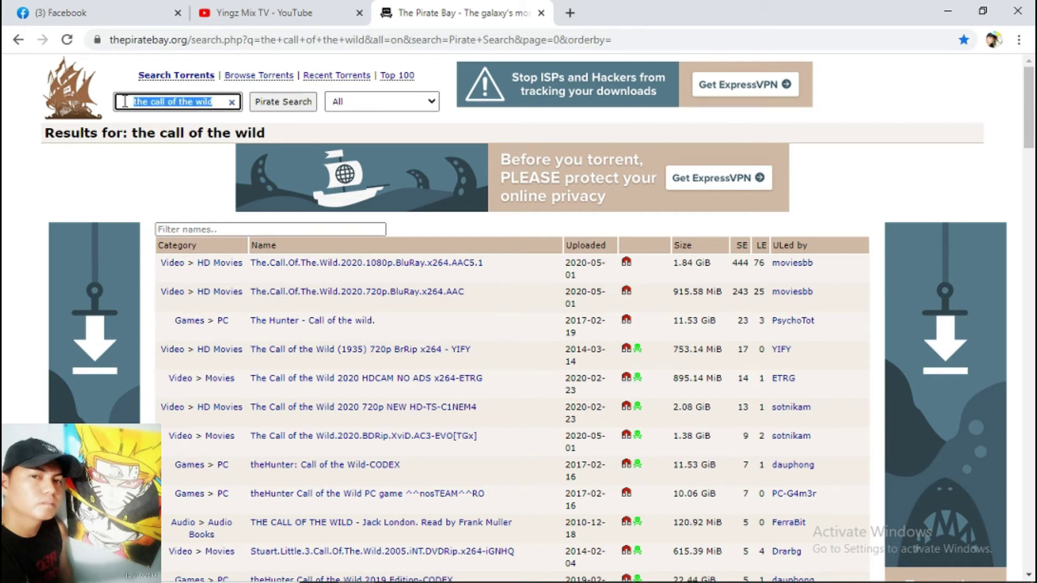
pyautogui.press('BackSpace')
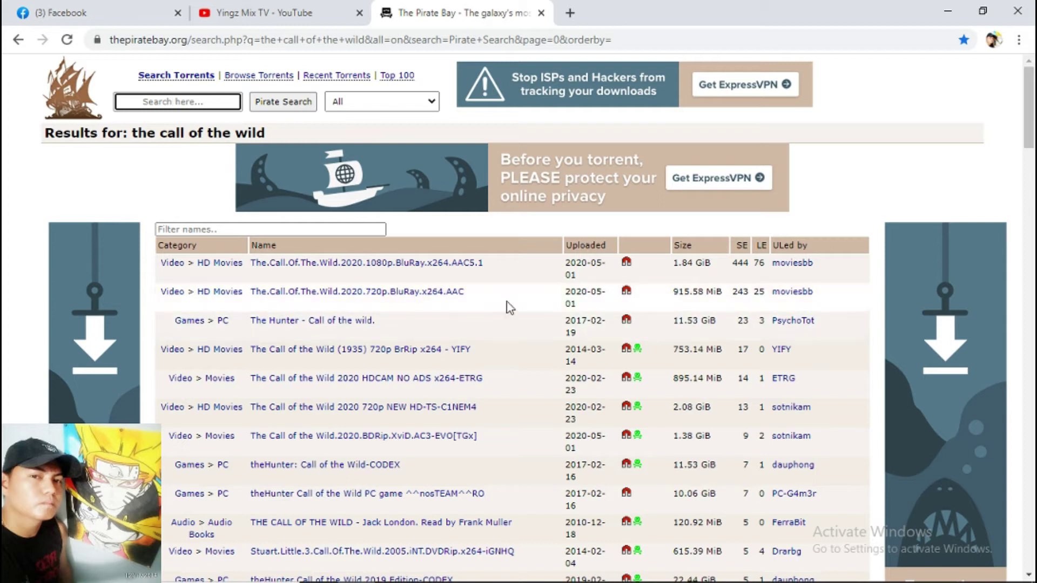
pyautogui.click(197, 102)
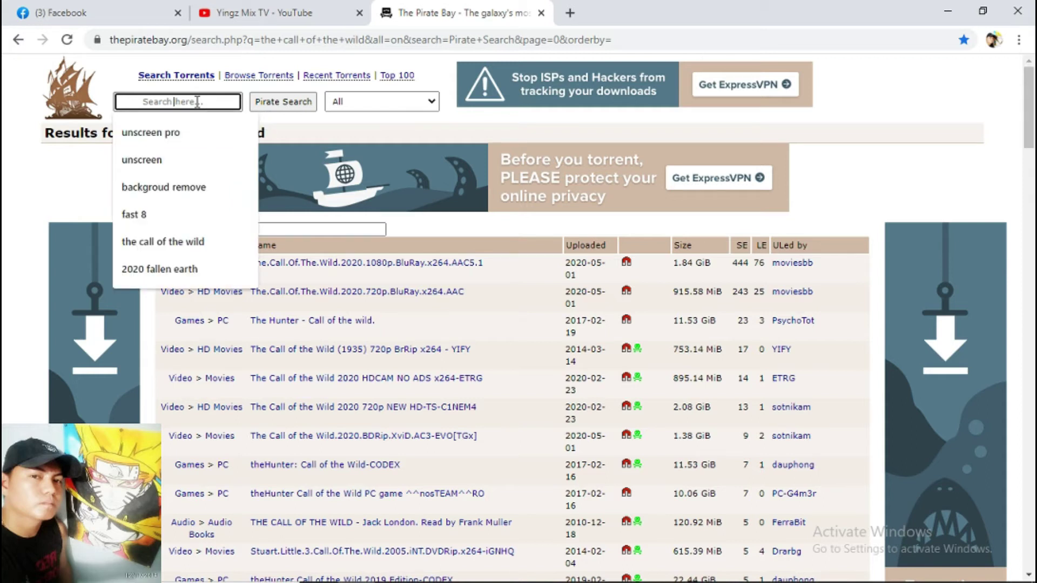
pyautogui.write('pok')
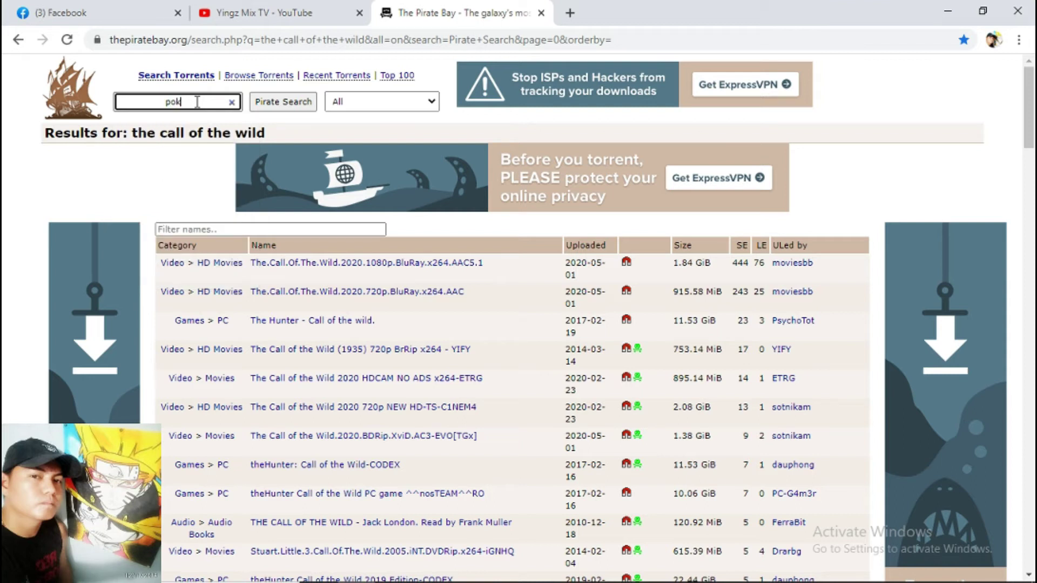
pyautogui.write('emon')
pyautogui.click(286, 102)
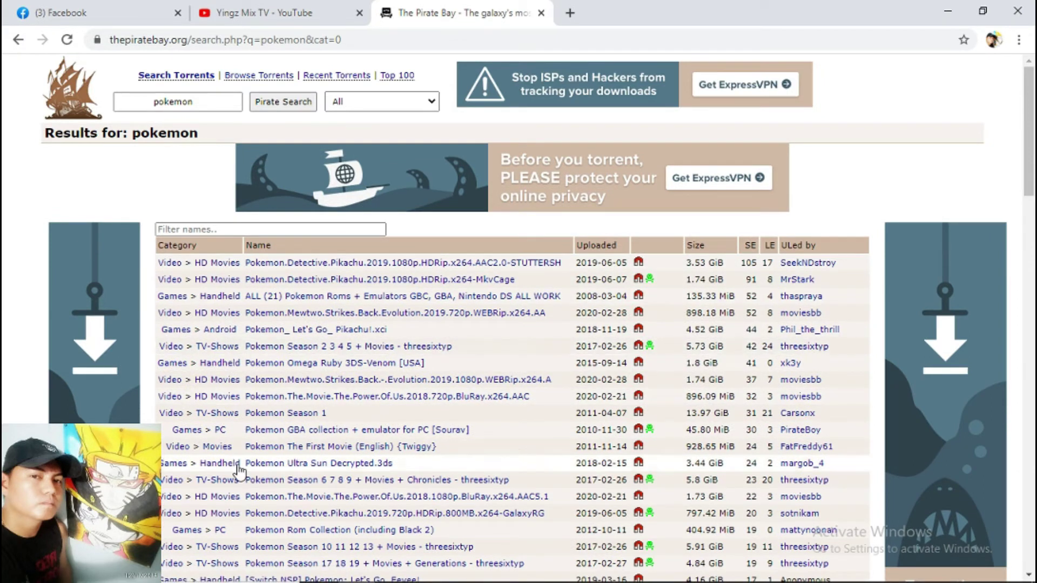
# - Look through the pokemon results and open the details of Pokemon.Detective.Pikachu.2019.1080p.HDRip.x264.AAC2.0-STUTTERSH
pyautogui.scroll(-1, 268, 440)
pyautogui.scroll(-5, 269, 440)
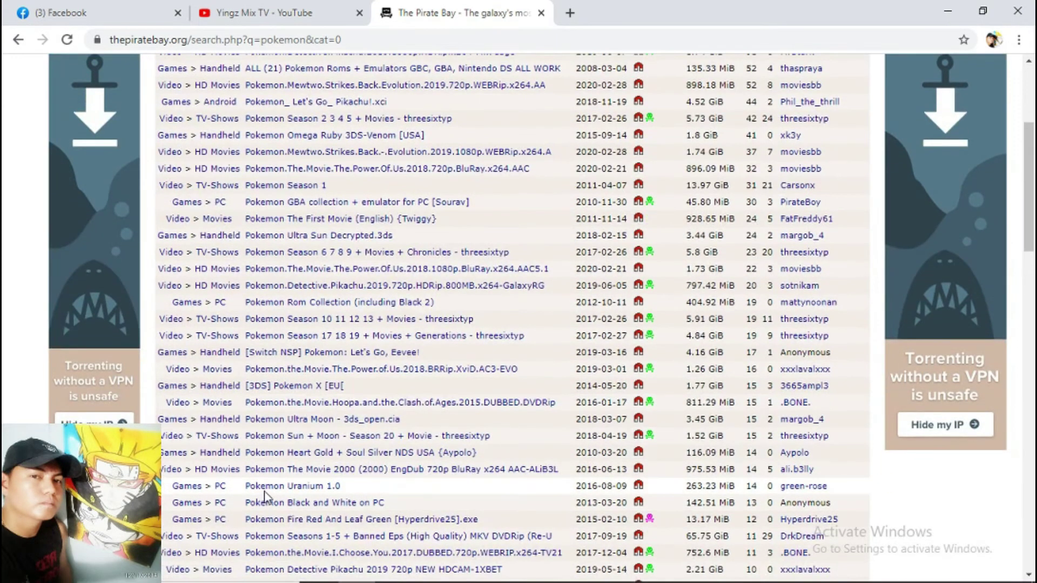
pyautogui.scroll(5, 259, 492)
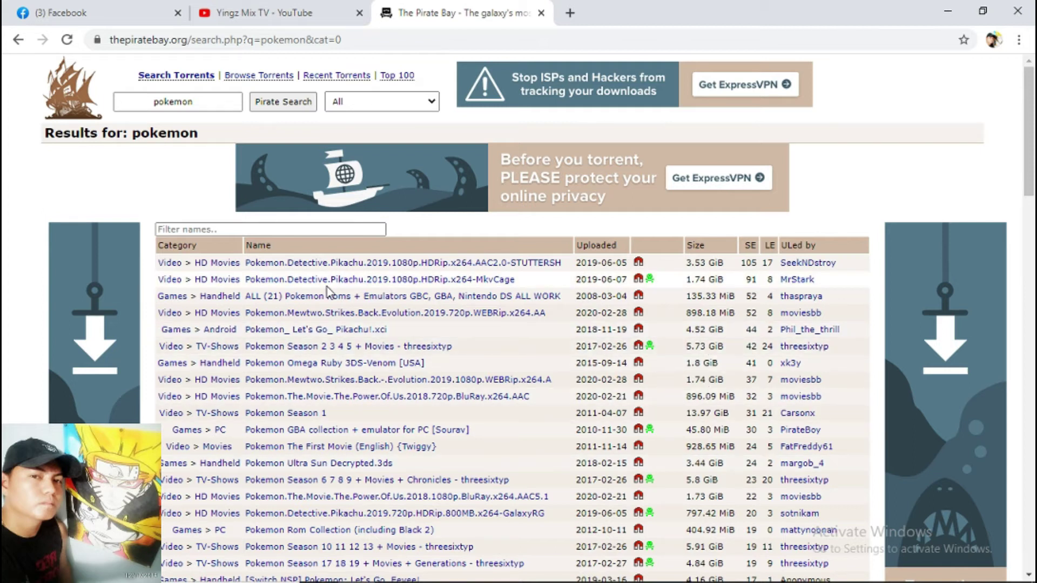
pyautogui.click(272, 264)
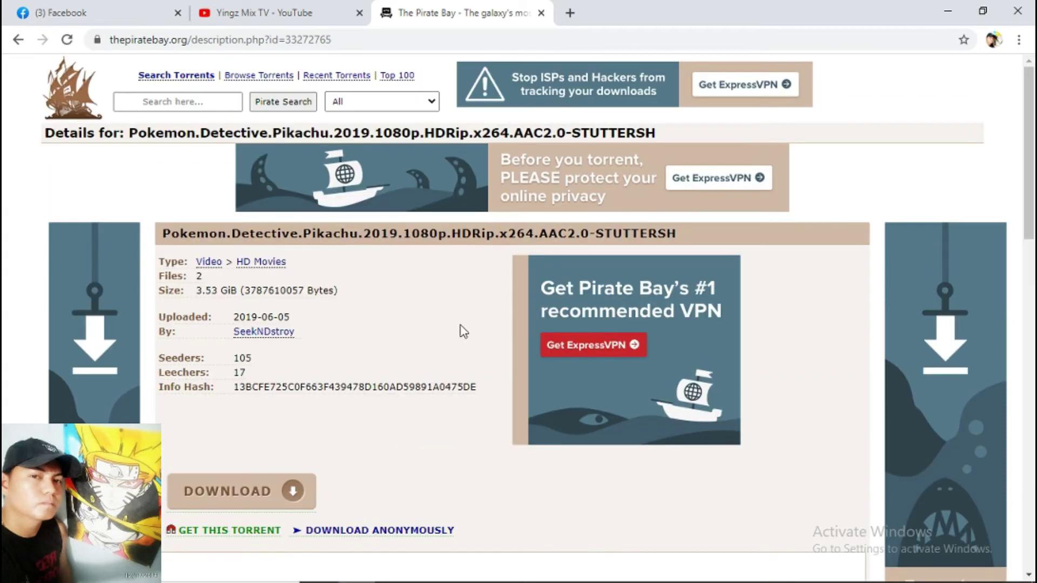
# - Get the torrent from its details page and allow the link to open in µTorrent
pyautogui.scroll(-1, 402, 317)
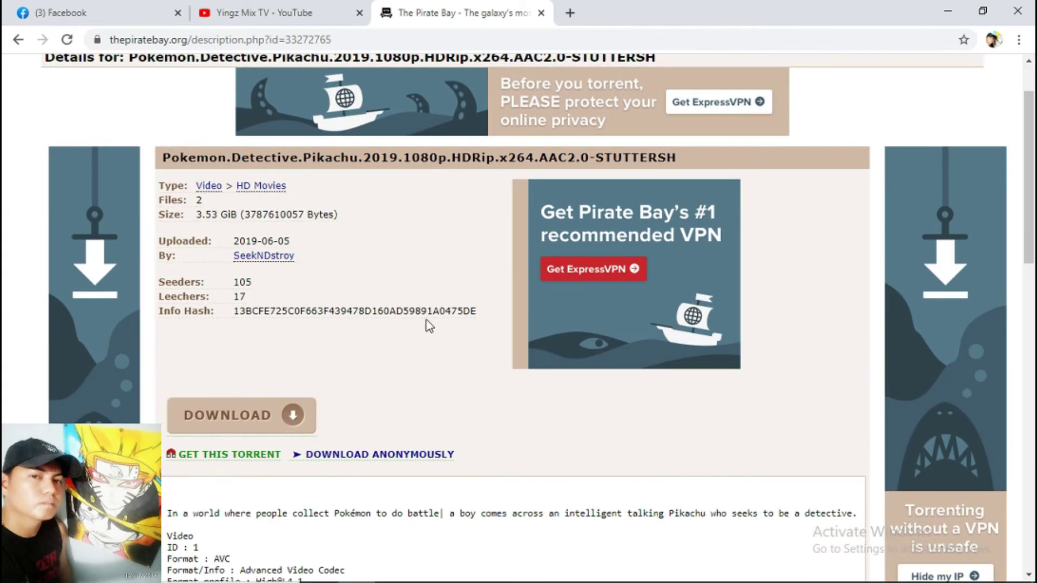
pyautogui.click(226, 456)
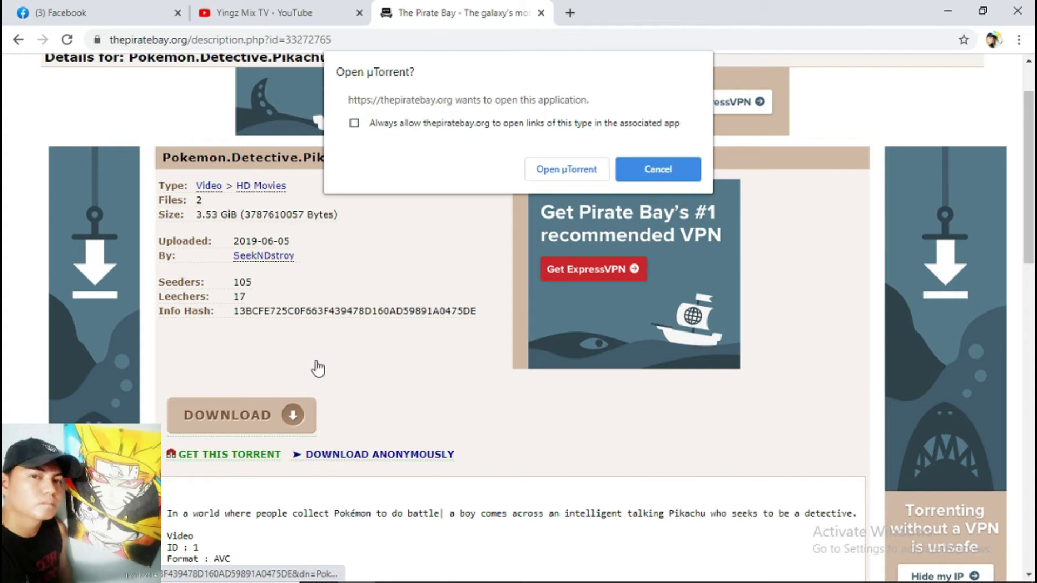
pyautogui.click(554, 171)
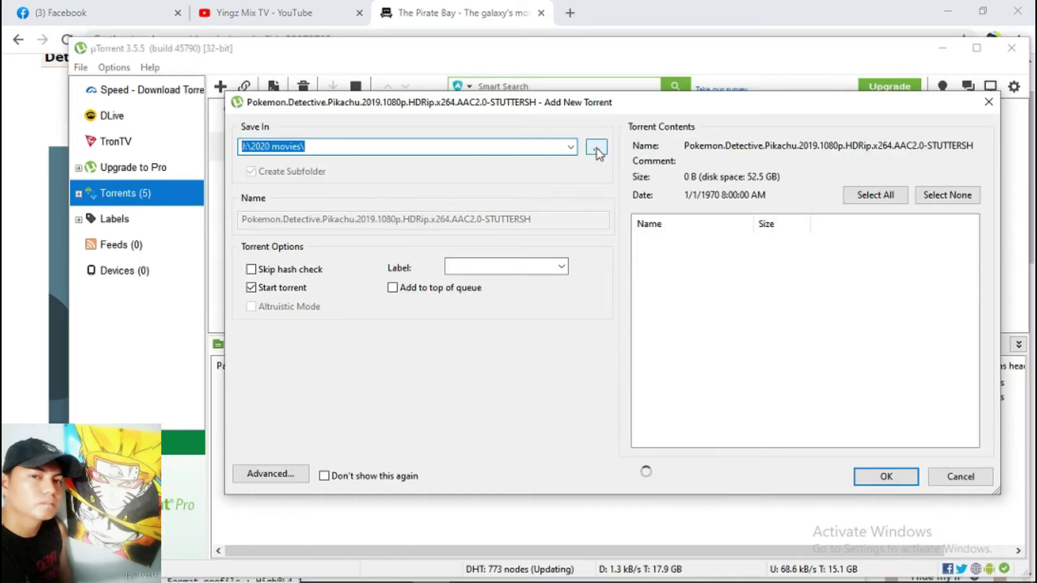
# - Check the download folder, keep J:\2020 movies\ as the save location, start the torrent and minimize µTorrent
pyautogui.click(596, 149)
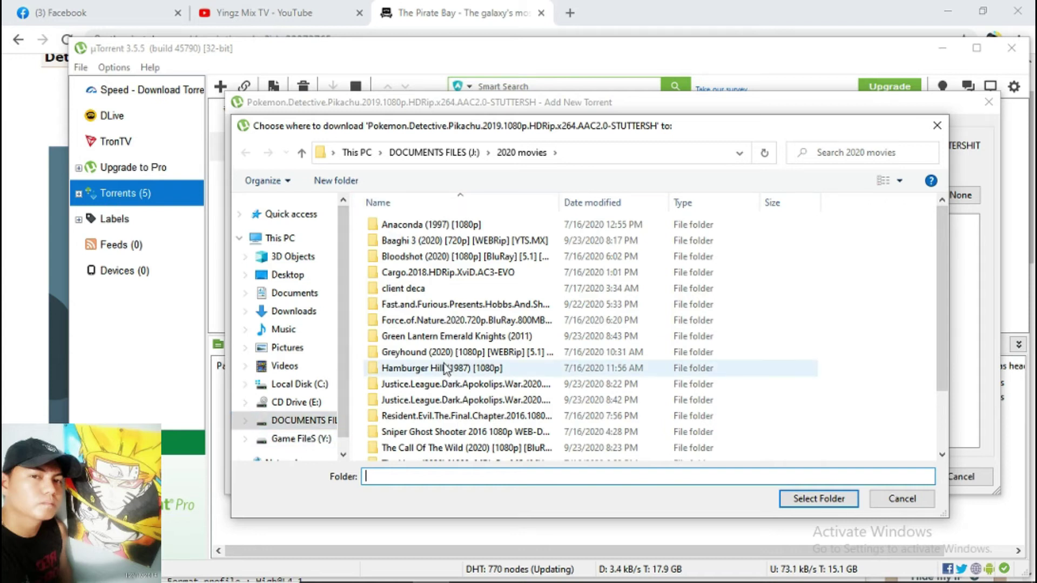
pyautogui.click(893, 498)
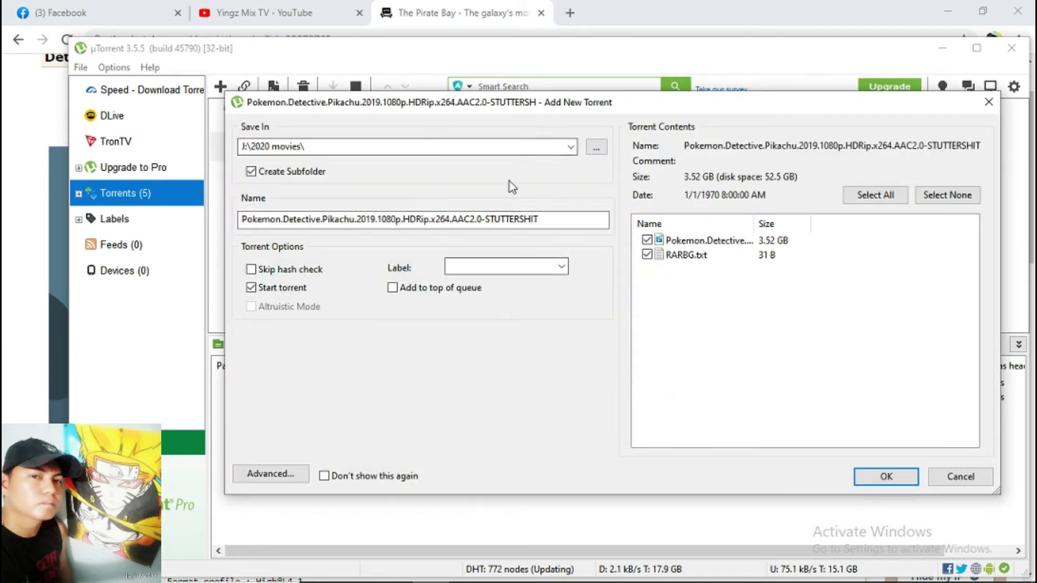
pyautogui.click(888, 475)
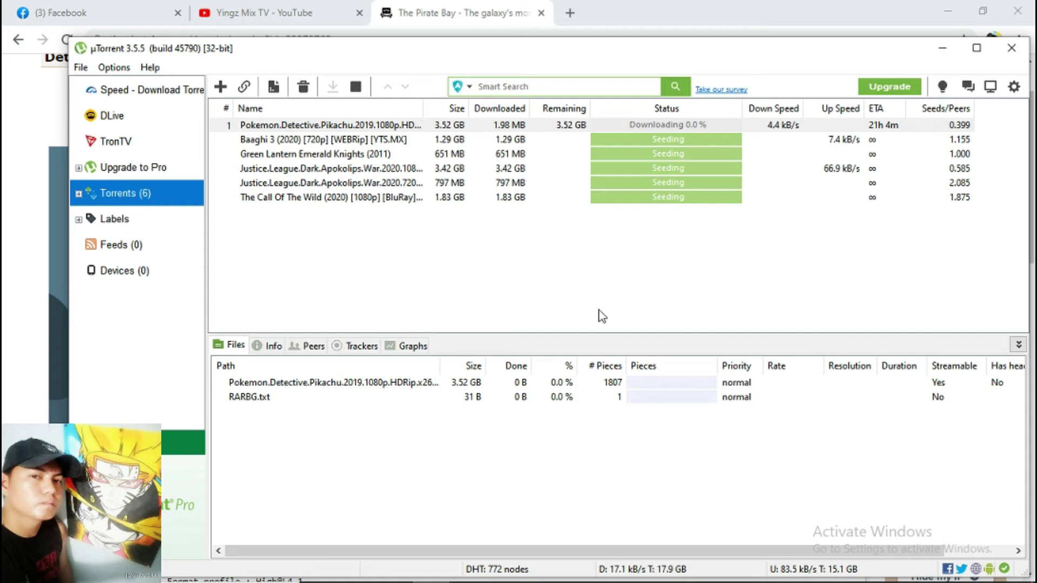
pyautogui.click(942, 51)
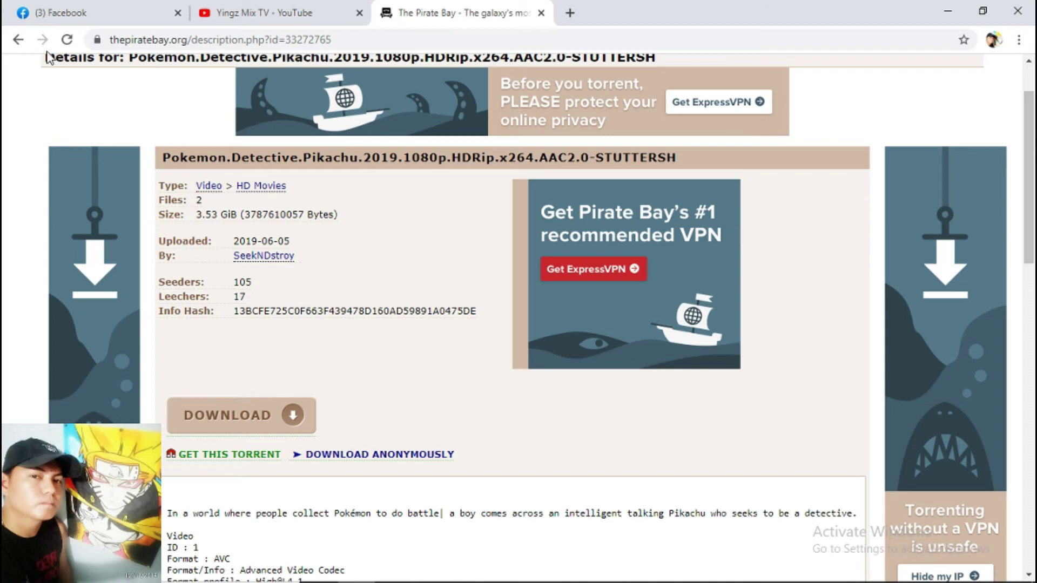
# - Return to the search results and search The Pirate Bay for "green lantern"
pyautogui.click(18, 39)
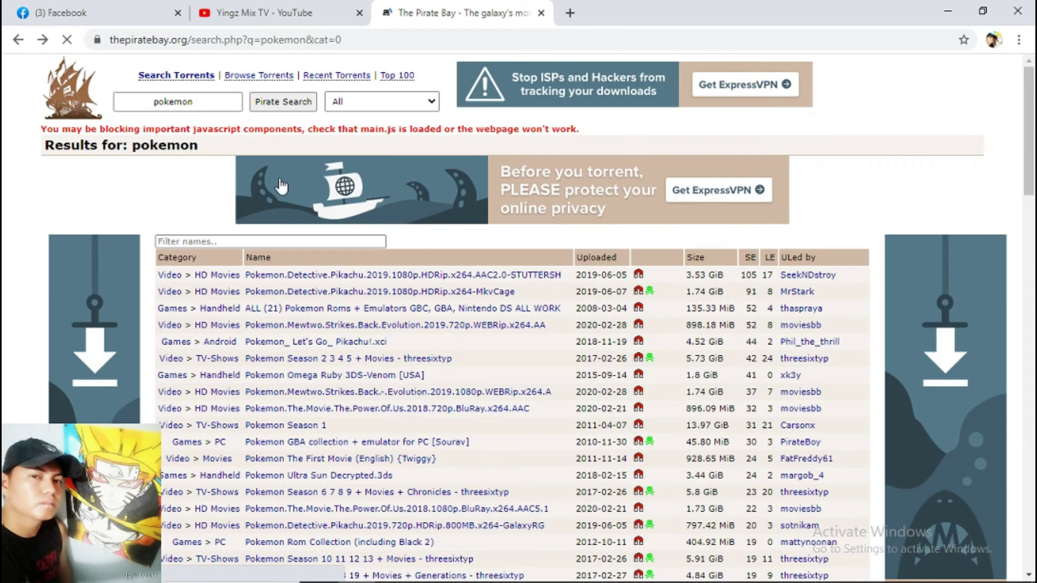
pyautogui.doubleClick(172, 102)
pyautogui.press('BackSpace')
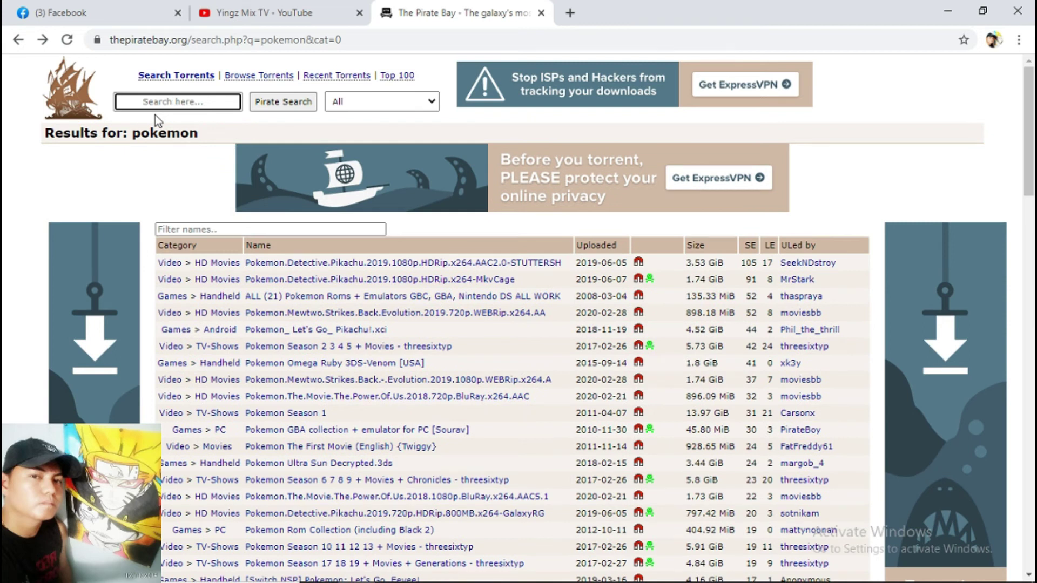
pyautogui.write('green ')
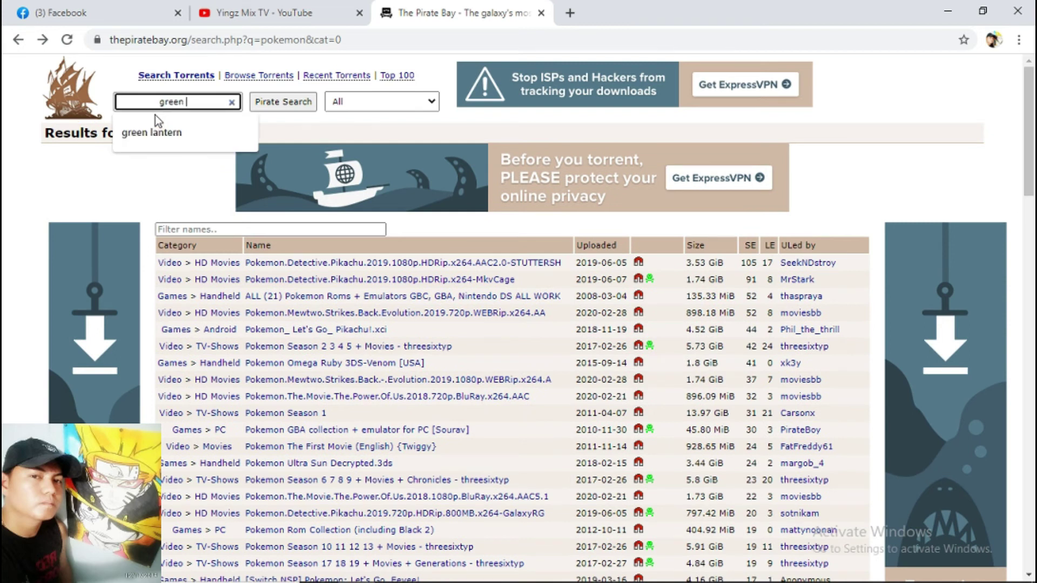
pyautogui.write('lantern')
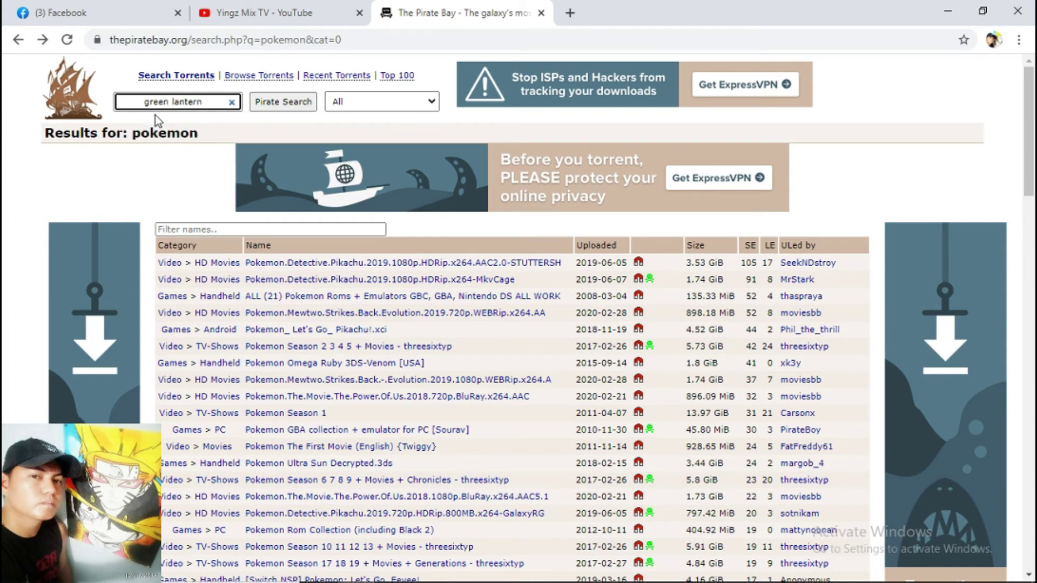
pyautogui.click(277, 102)
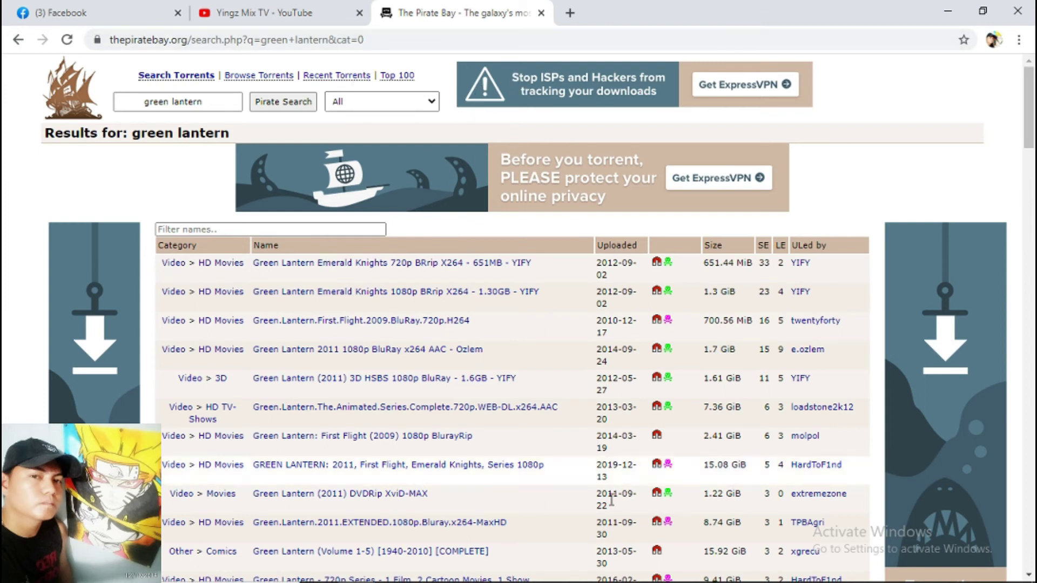
pyautogui.moveTo(503, 546)
pyautogui.moveTo(440, 574)
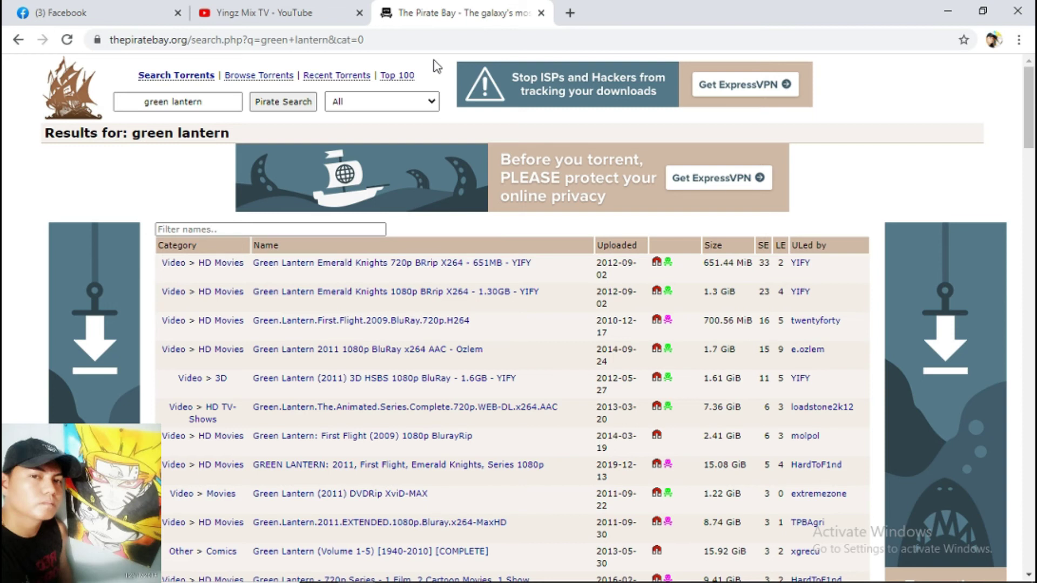
pyautogui.click(324, 12)
pyautogui.click(463, 15)
pyautogui.click(328, 8)
pyautogui.click(432, 9)
pyautogui.click(323, 8)
pyautogui.click(436, 7)
pyautogui.click(307, 8)
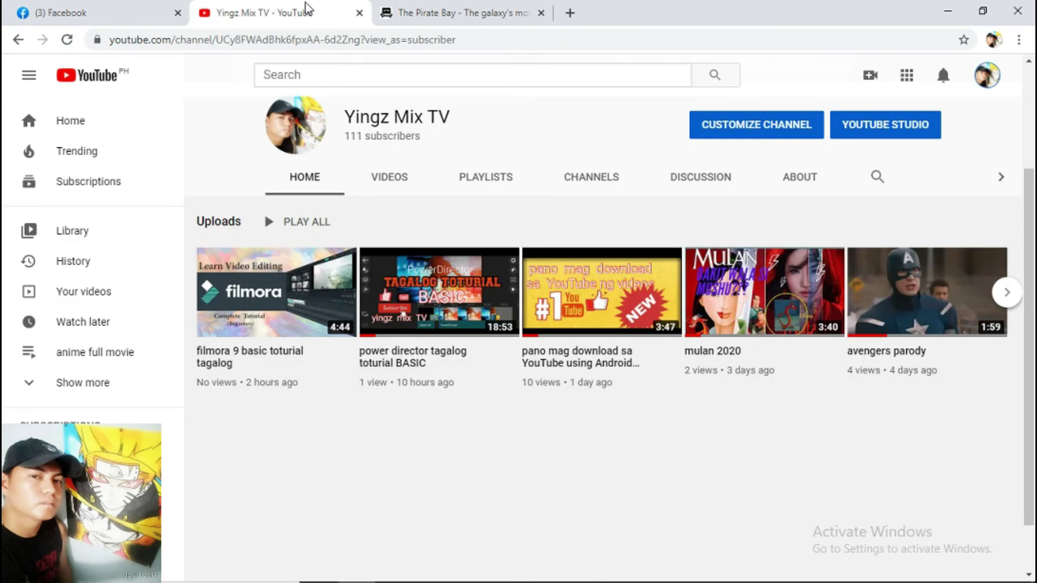